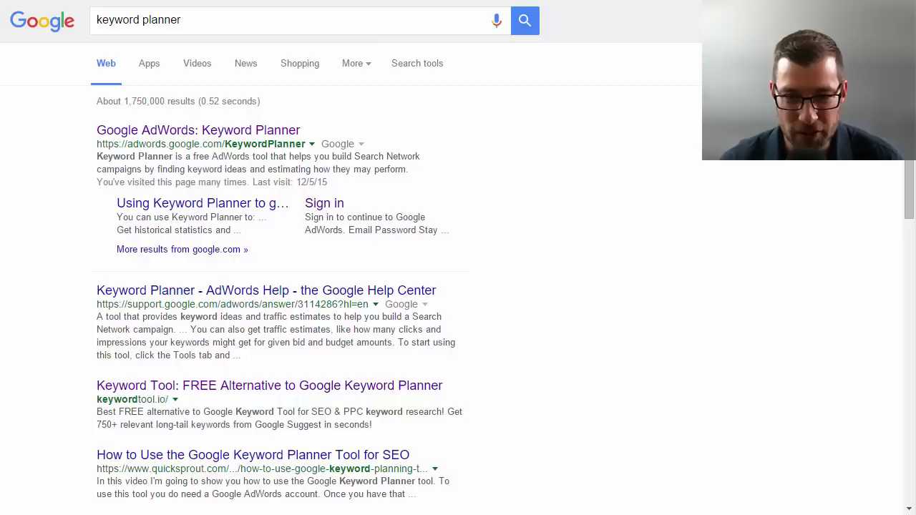
Step: Select the 'keyword planner' query text in the Google search bar
left_click_drag(209, 23, 100, 20)
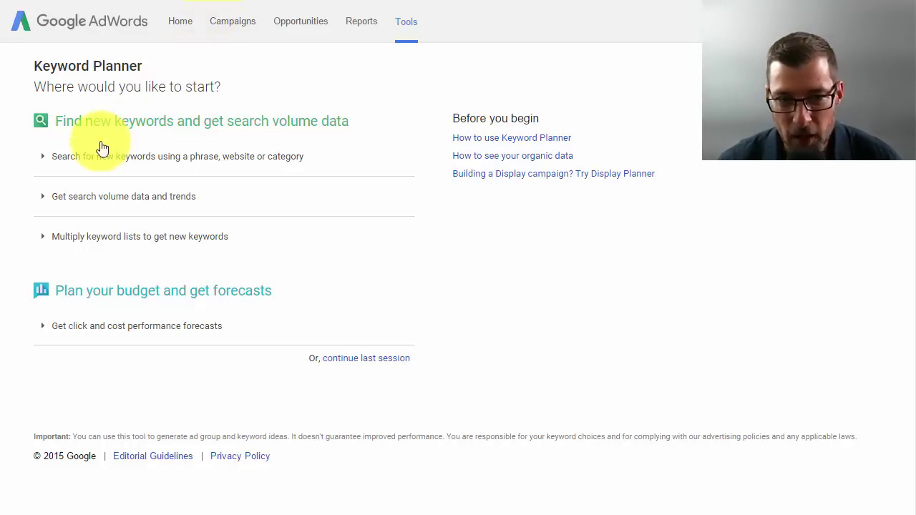
Step: Search for new keyword ideas using the phrase 'linkedin publicity'
left_click(45, 159)
left_click(131, 241)
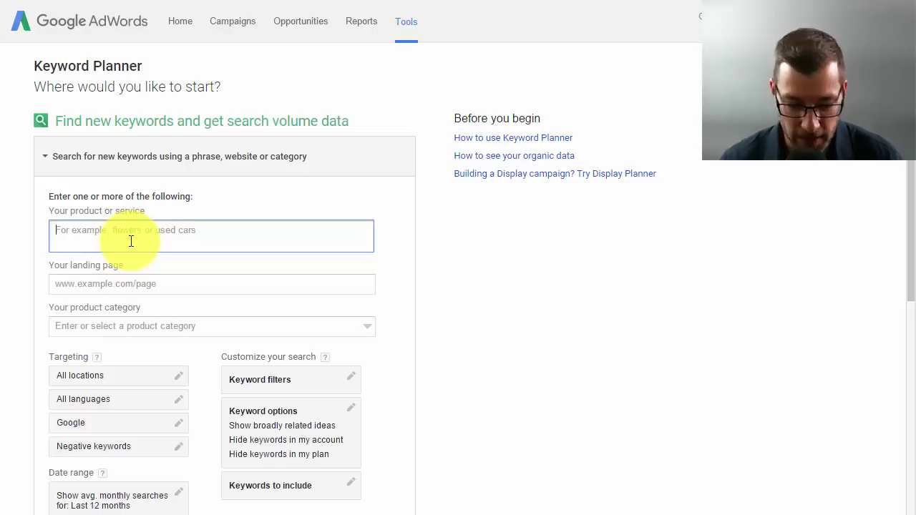
type("linkedin P")
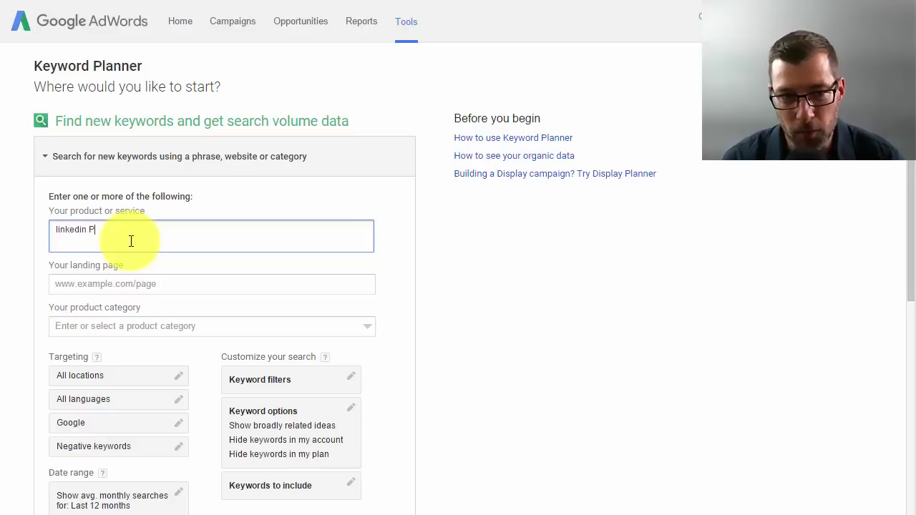
key("BackSpace")
type("publici")
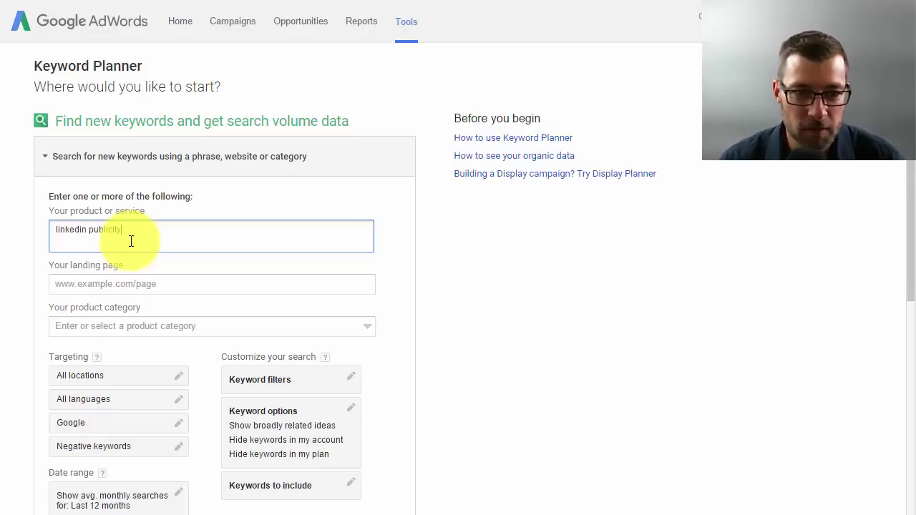
type("ty")
scroll(258, 282, "down", 3)
left_click(72, 341)
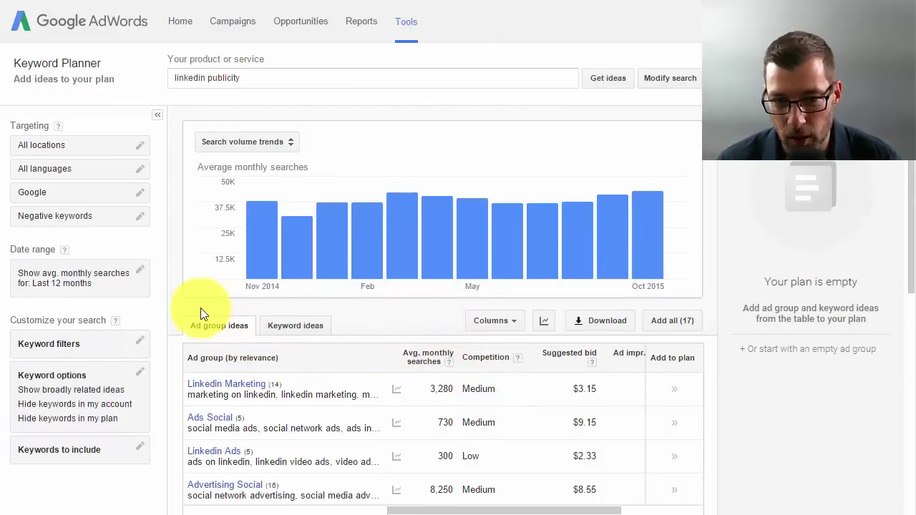
Step: List the 136 keyword ideas and check that 'linkedin publicity' has no monthly search data
left_click(309, 329)
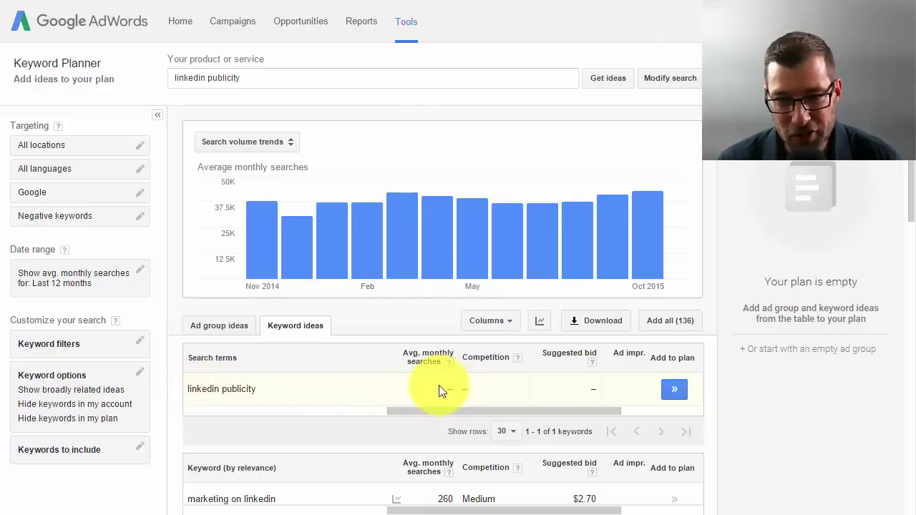
mouse_move(450, 389)
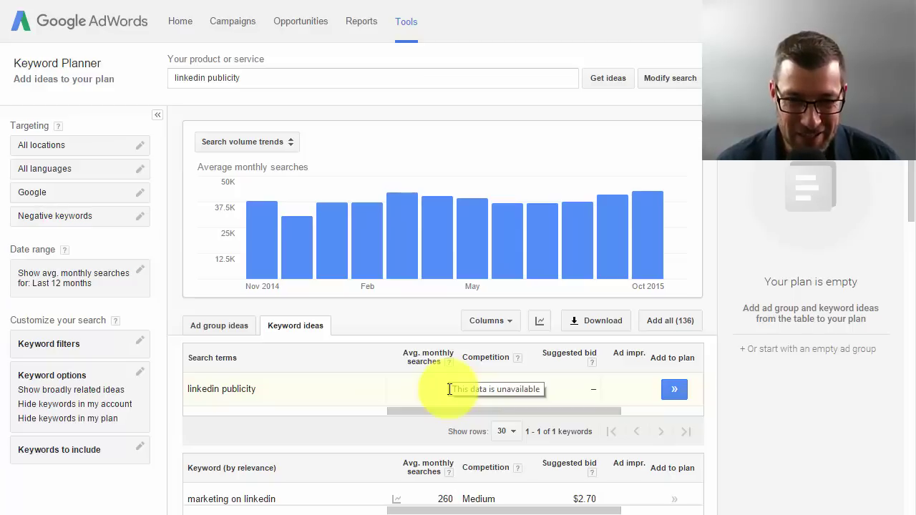
key("alt+Tab")
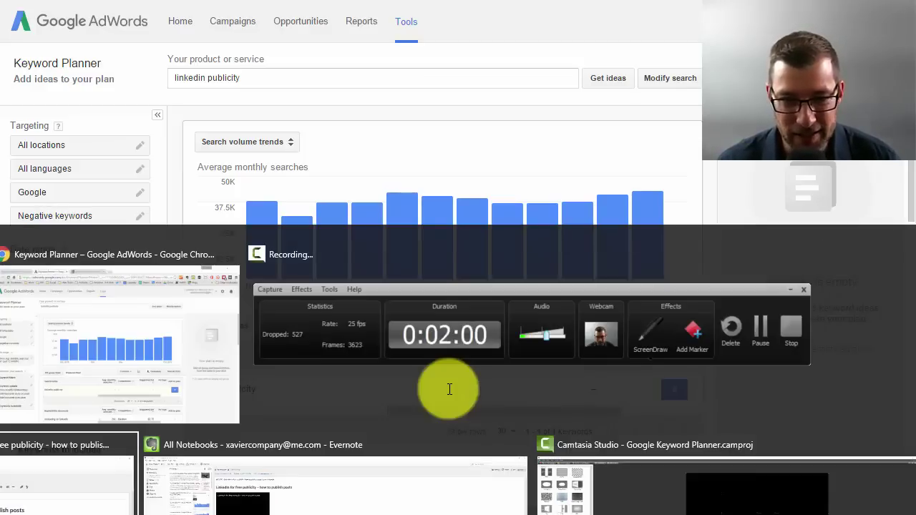
key("alt+Tab")
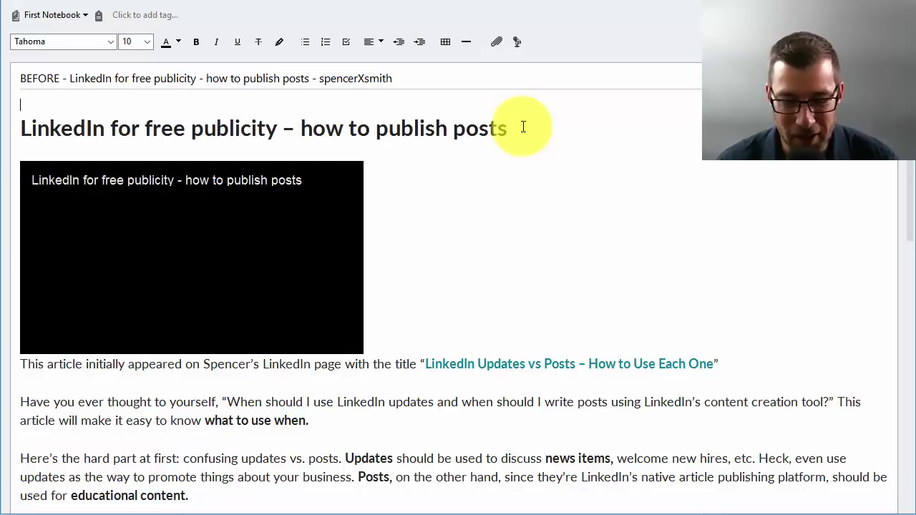
key("alt+Tab")
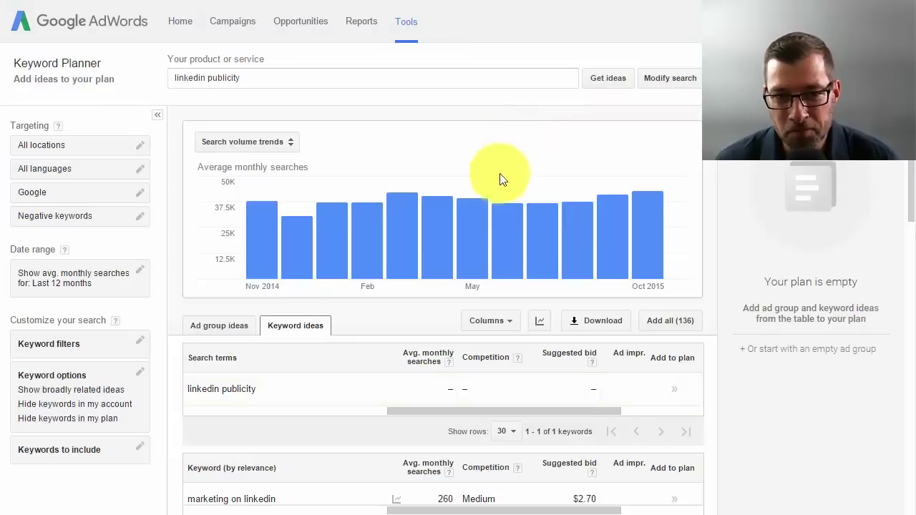
left_click_drag(272, 80, 110, 74)
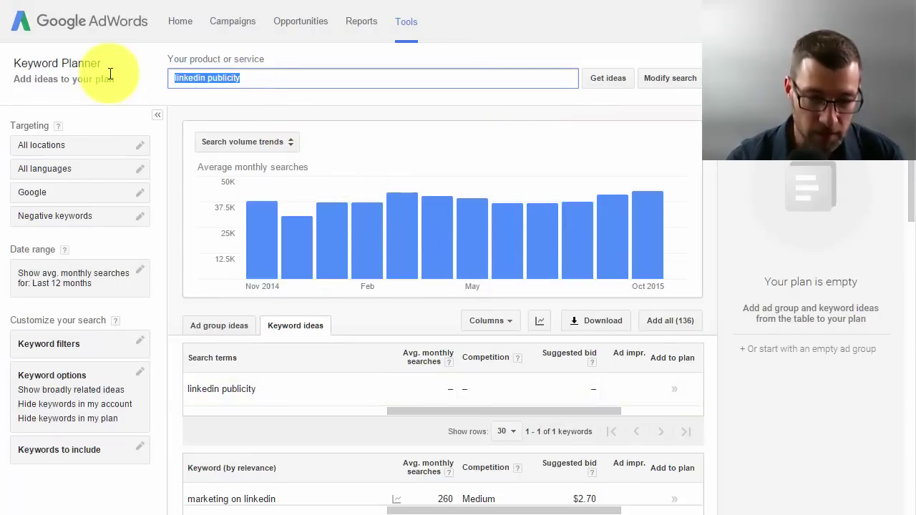
Step: Look up 'linkedin posts' (720 monthly searches) and select the word 'posts' for replacement
type("linkedin post")
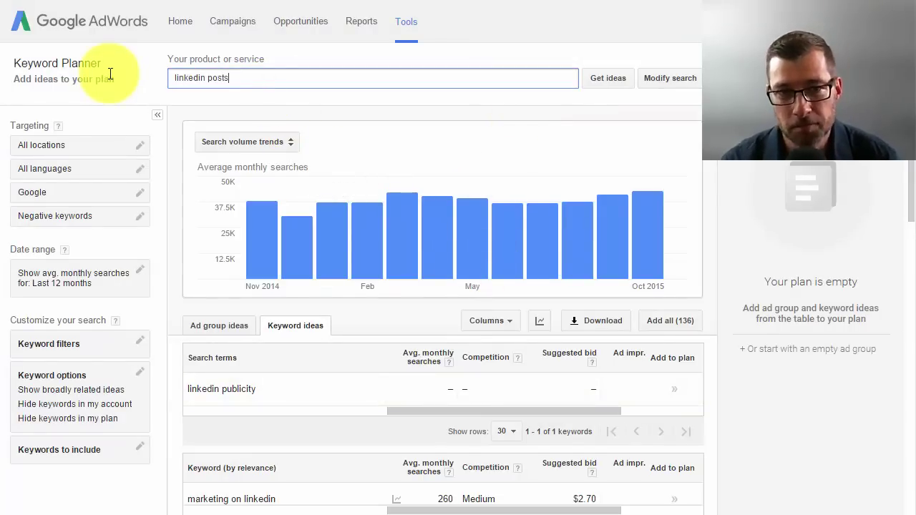
type("s")
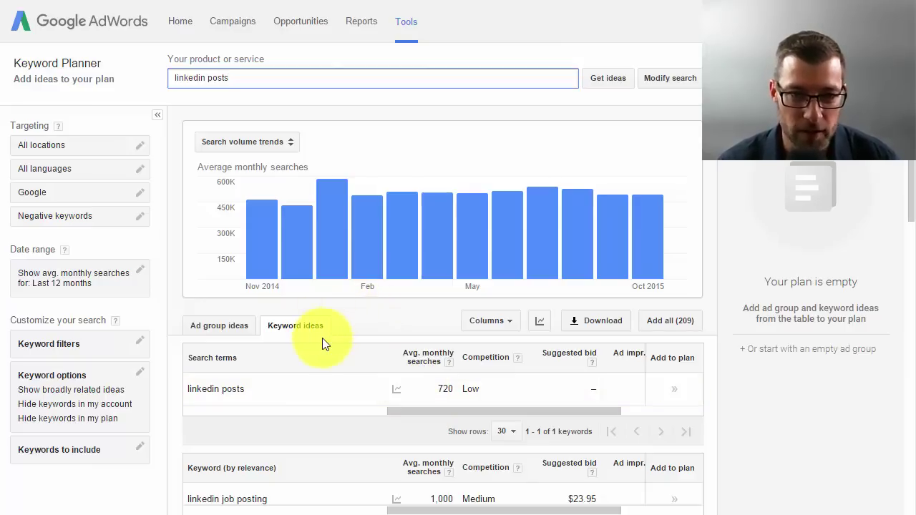
double_click(212, 78)
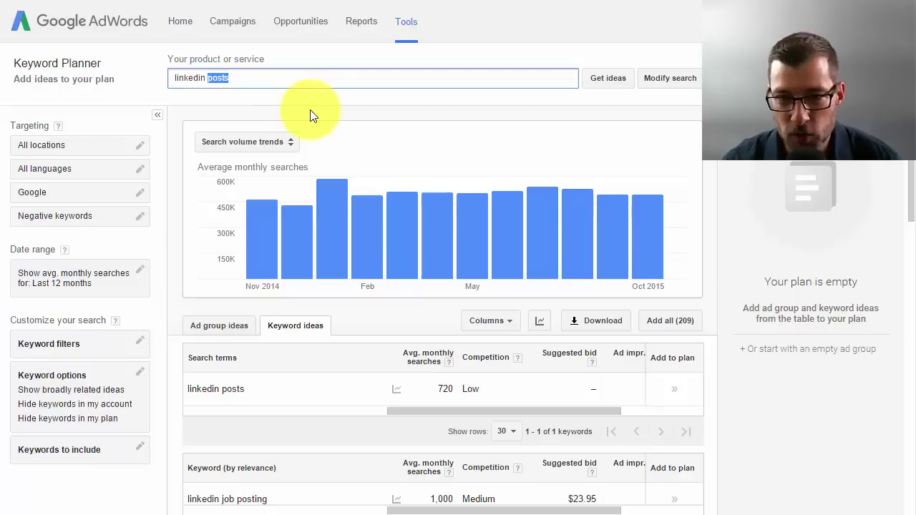
Step: Search 'linkedin updates' and review its 480 monthly searches and related ideas
type("updates")
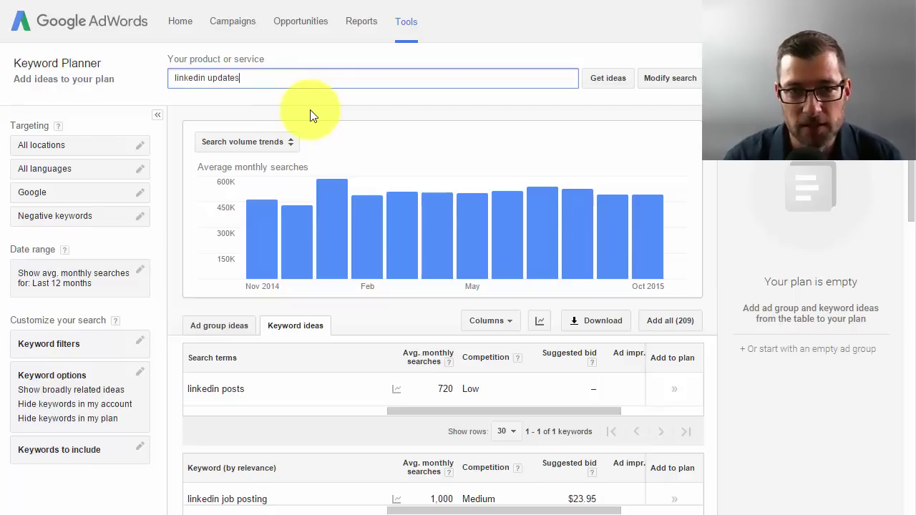
key("Return")
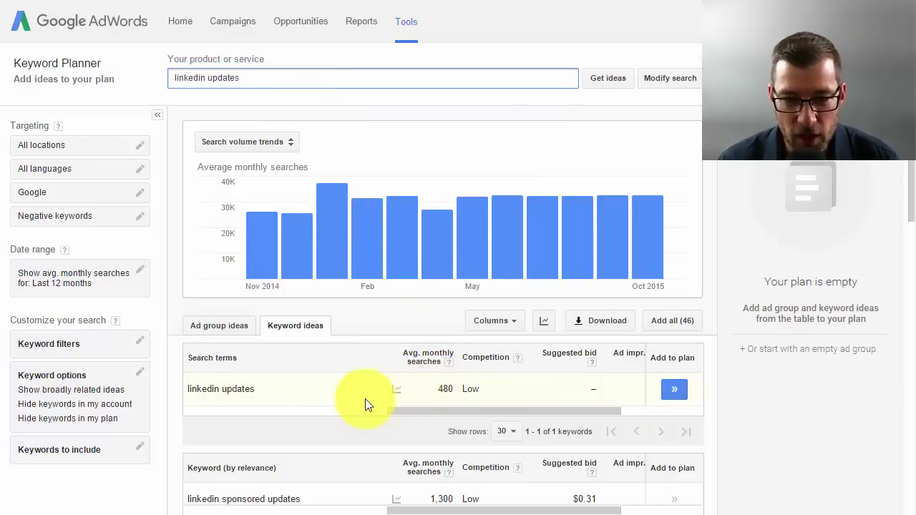
scroll(364, 404, "down", 3)
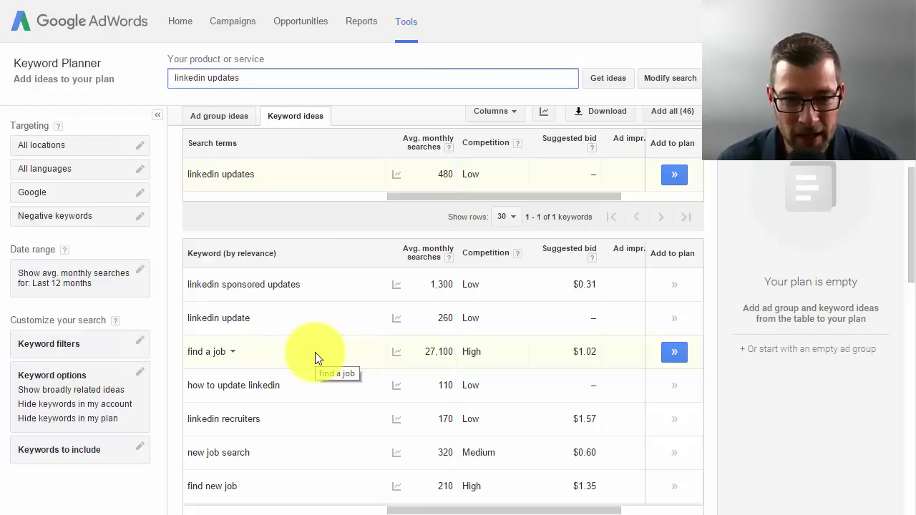
Step: Add 'find a job' and 'using linkedin to find a job' as negative keywords
left_click(232, 353)
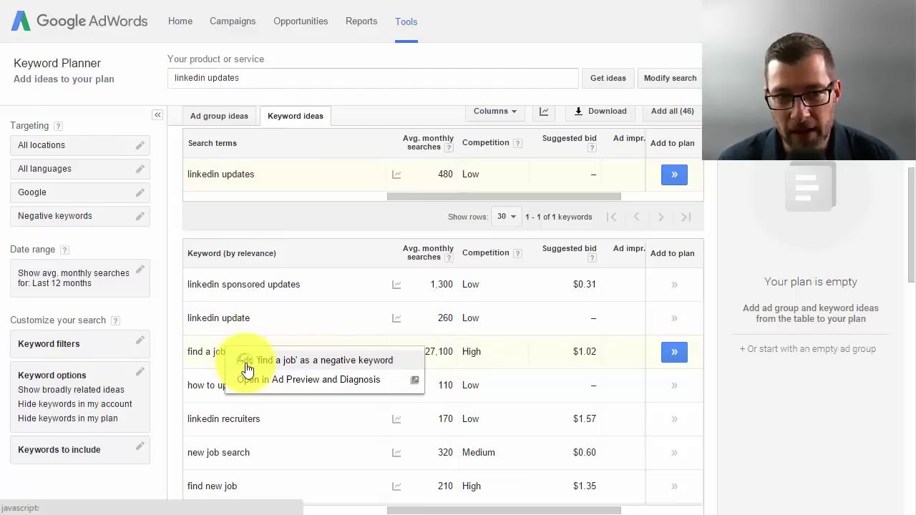
left_click(247, 364)
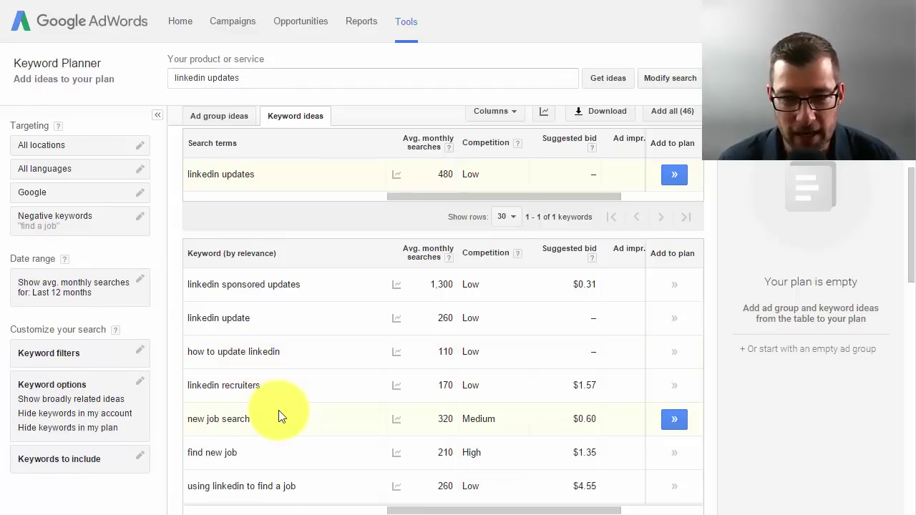
scroll(279, 415, "down", 1)
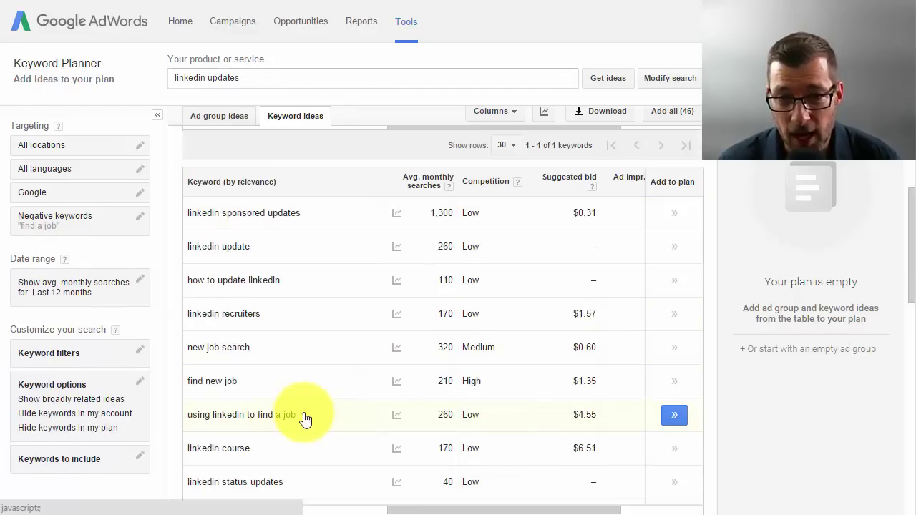
left_click(305, 420)
left_click(311, 423)
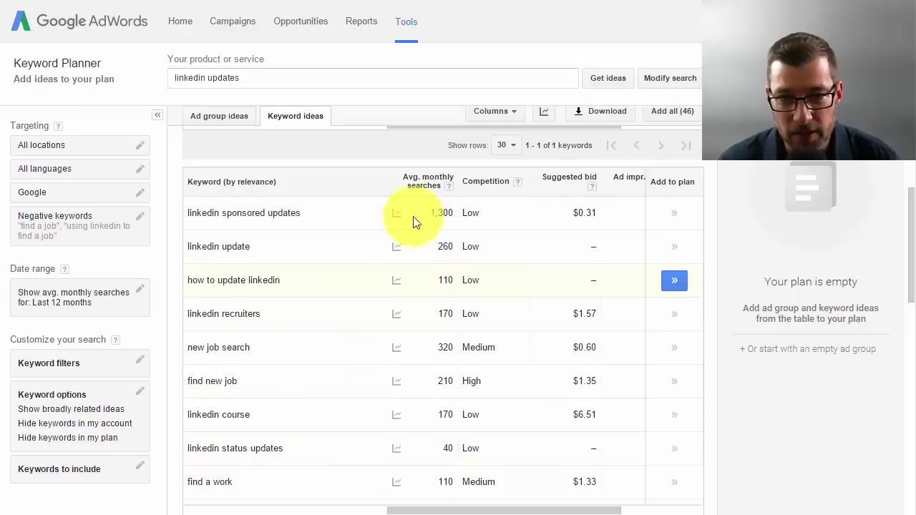
Step: Sort the keyword ideas by average monthly searches
mouse_move(397, 212)
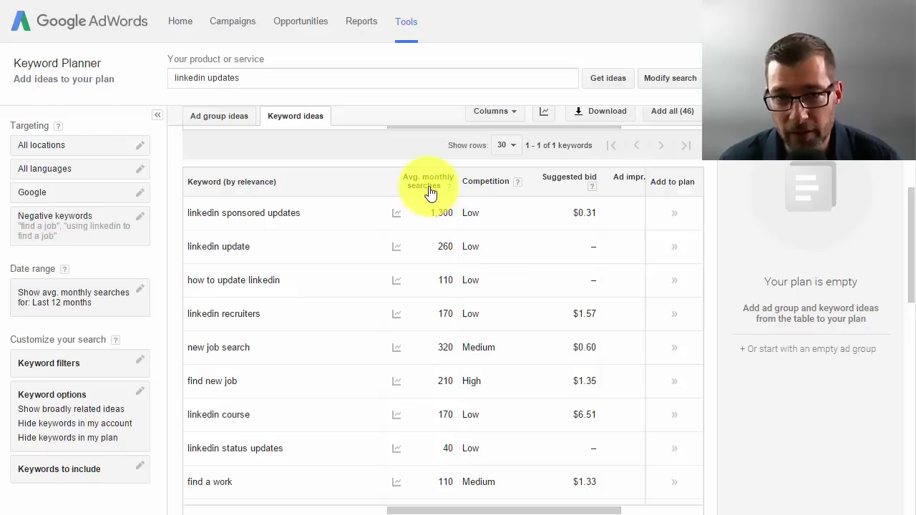
left_click(429, 184)
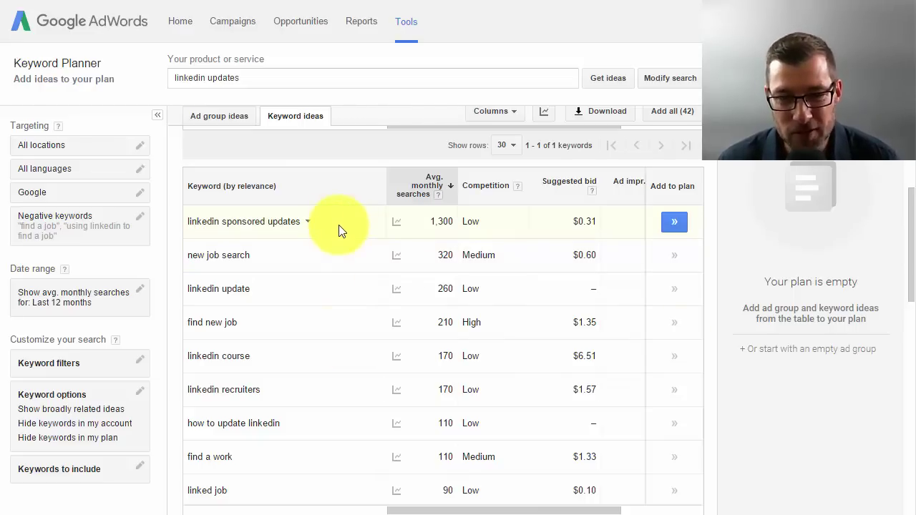
key("alt+Tab")
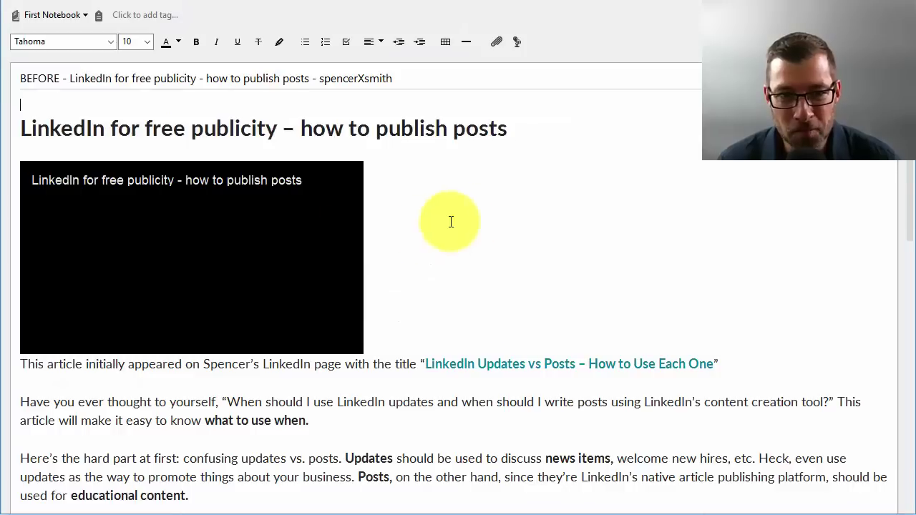
Step: Select, then deselect, the old Evernote heading before switching to the published blog post
left_click_drag(516, 131, 23, 129)
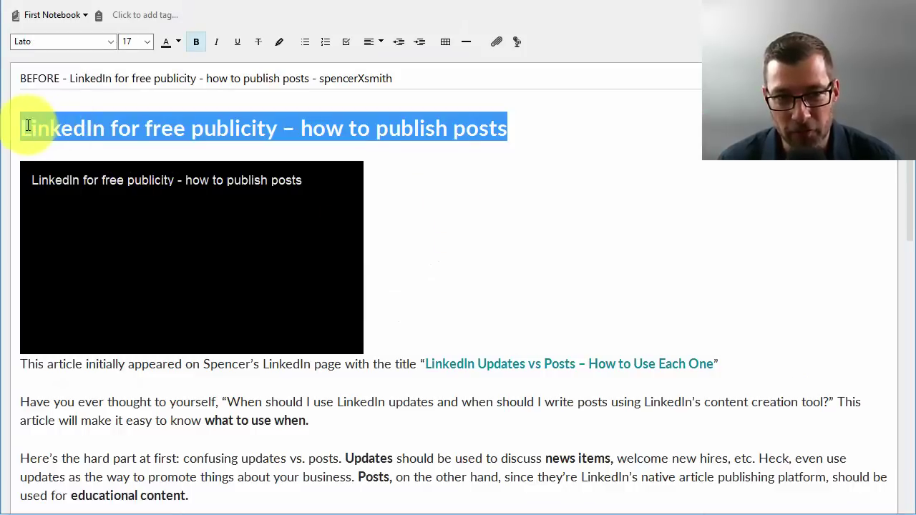
left_click(506, 211)
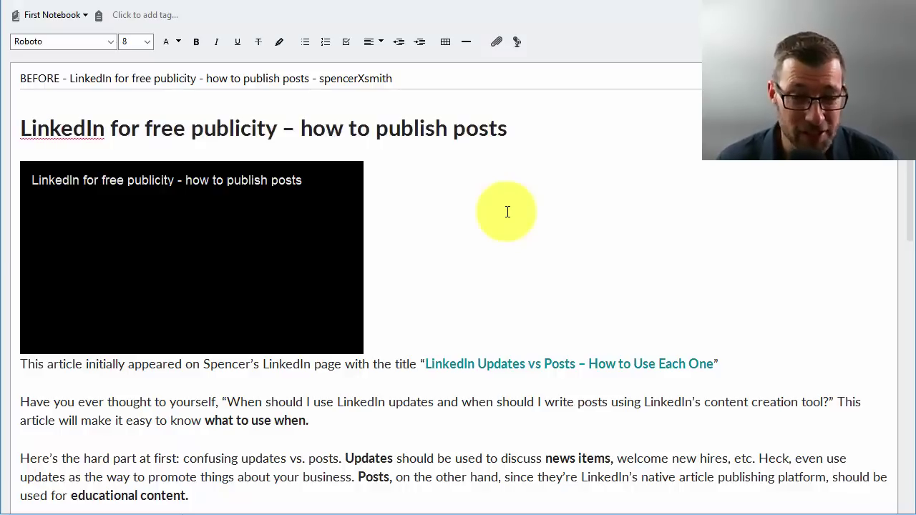
key("alt+Tab")
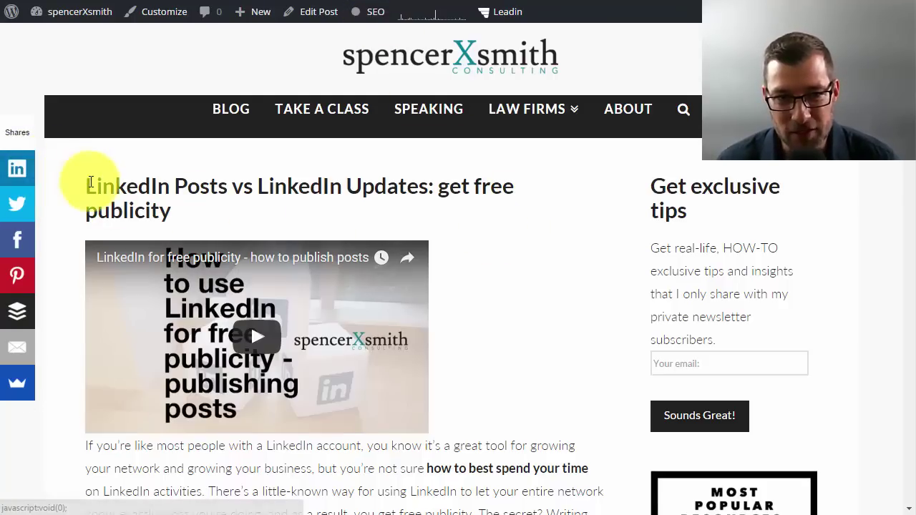
left_click_drag(86, 187, 427, 188)
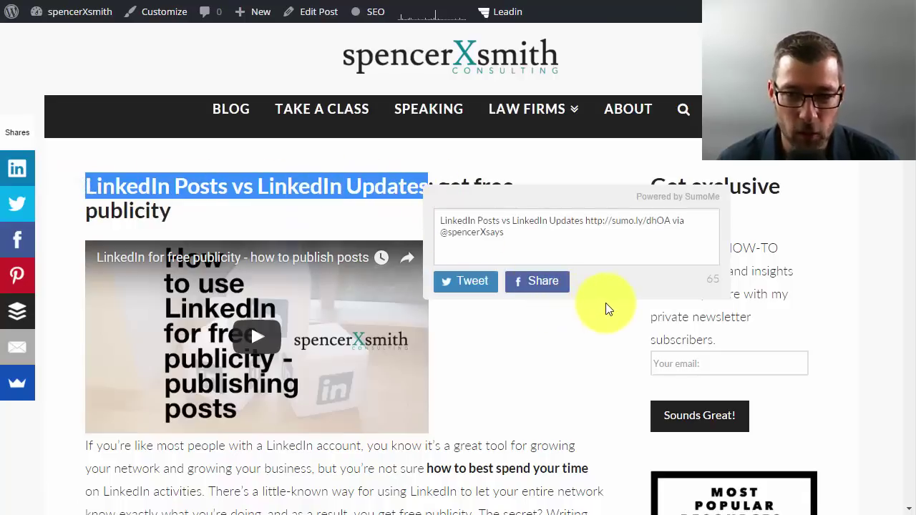
left_click(567, 355)
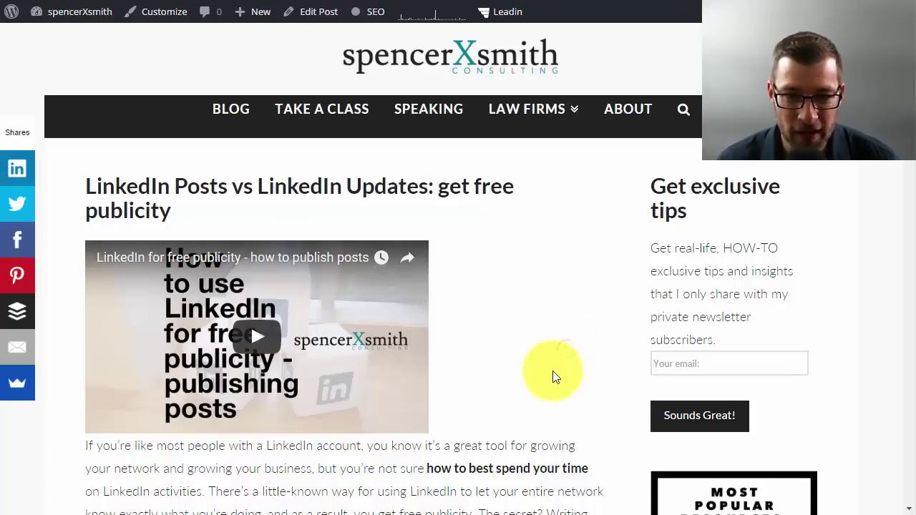
scroll(551, 374, "down", 3)
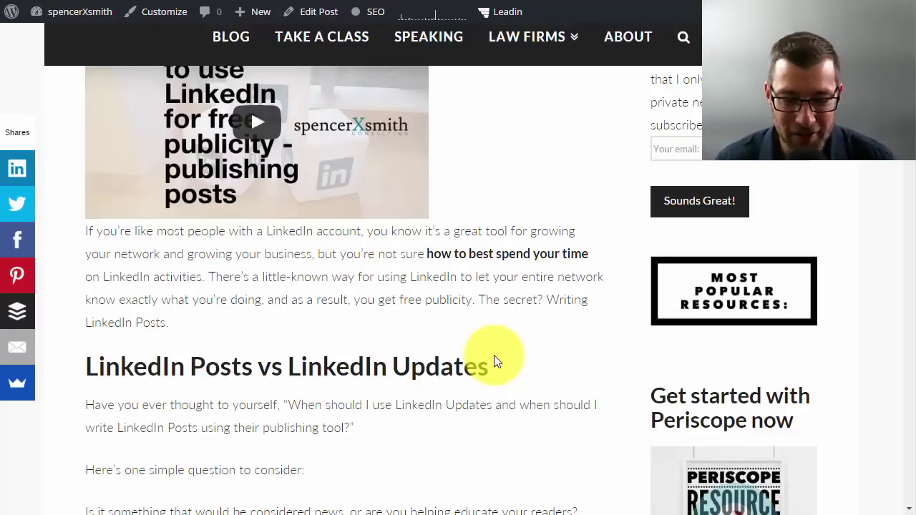
scroll(495, 361, "down", 2)
scroll(493, 355, "down", 4)
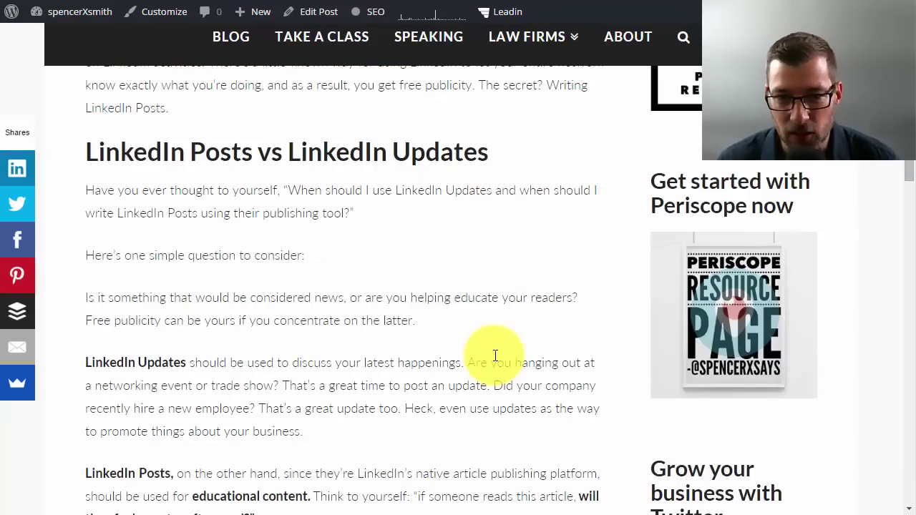